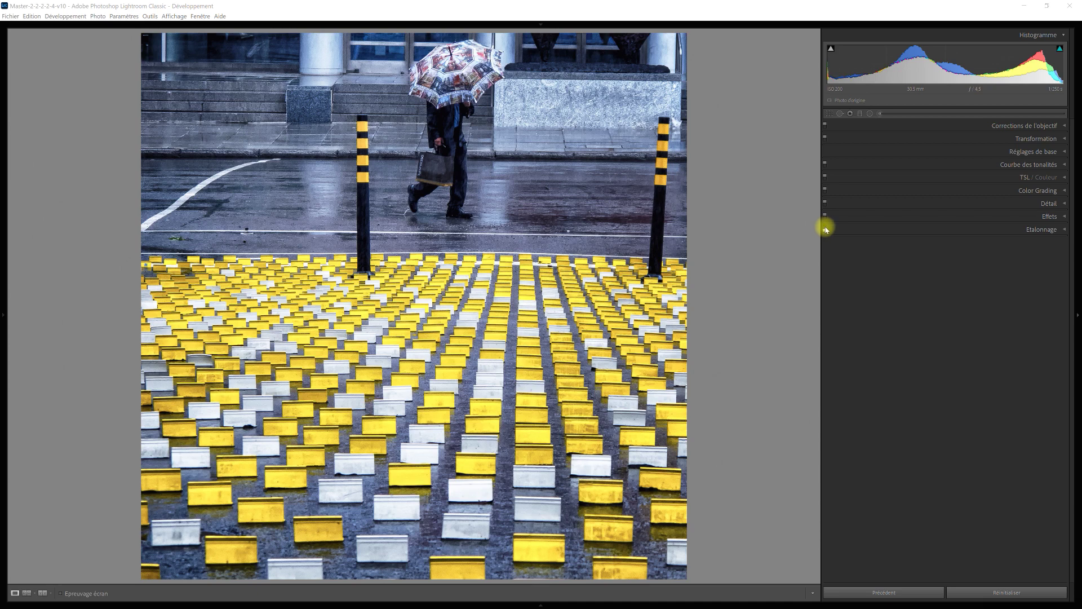
Step: Check the Calibration effect on the umbrella photo, and browse the reference images around the Primary Colors of Light diagram
click(825, 229)
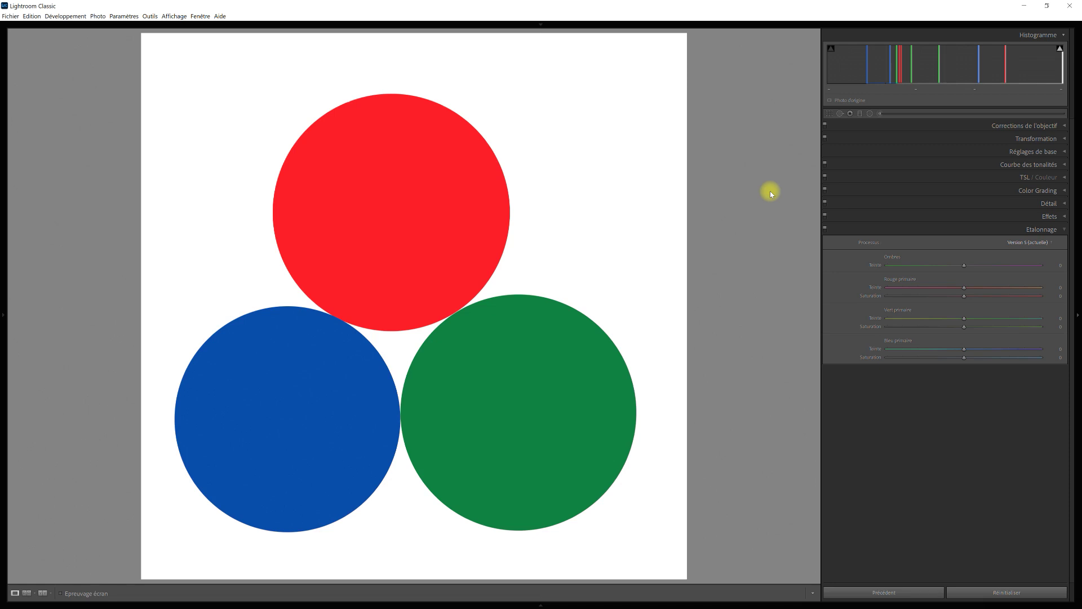
key(ctrl+9)
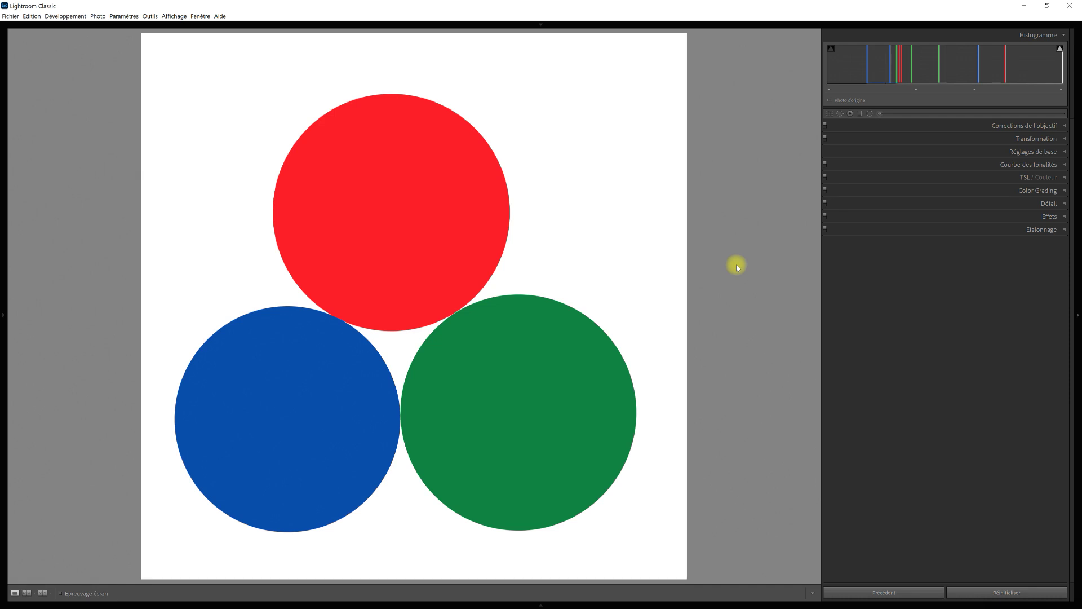
key(Right)
key(Right)
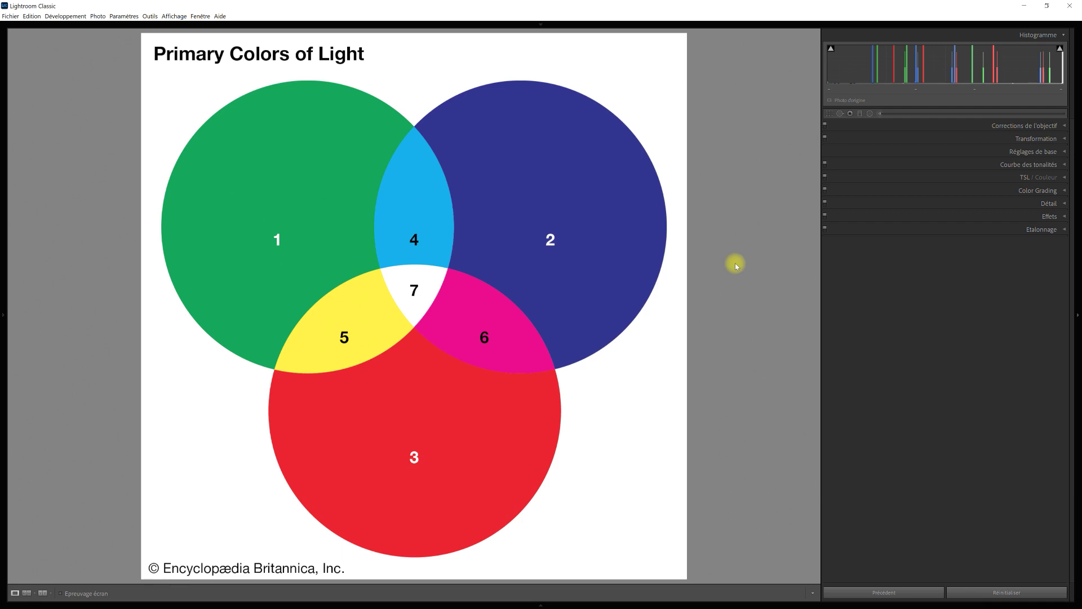
key(Right)
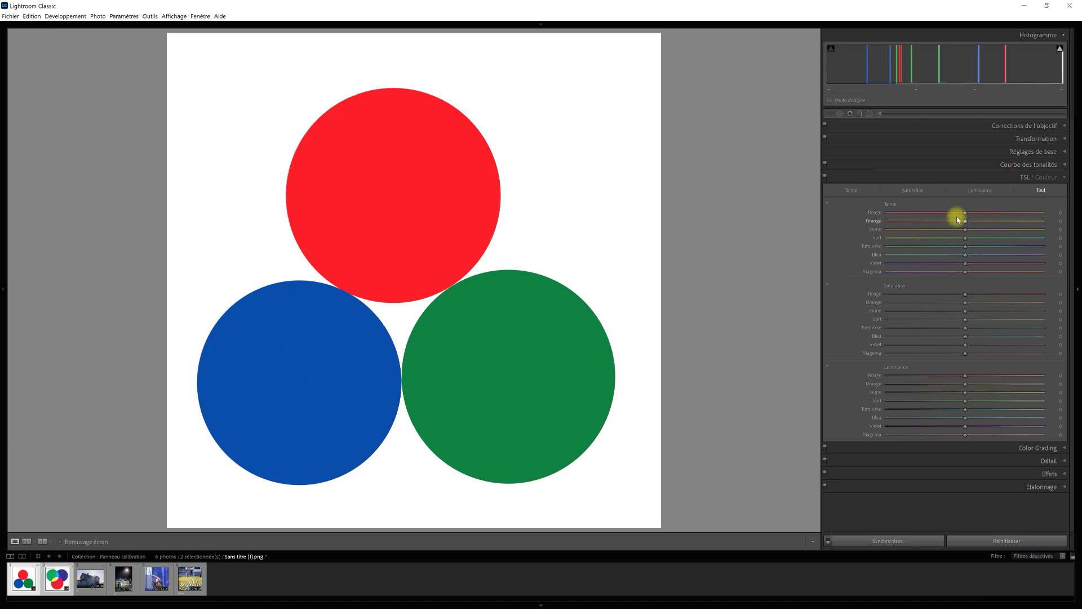
Step: Test the HSL hue sliders on the three colour circles, taking Green to -2 and Blue to about -20, and reset Blue
mouse_move(965, 214)
mouse_down()
mouse_move(918, 212)
mouse_move(1017, 219)
mouse_move(952, 218)
mouse_move(982, 220)
mouse_move(966, 214)
mouse_up()
mouse_move(965, 223)
mouse_down()
mouse_move(988, 220)
mouse_move(927, 219)
mouse_move(999, 223)
mouse_move(923, 223)
mouse_move(978, 225)
mouse_move(965, 223)
mouse_up()
mouse_move(965, 230)
mouse_down()
mouse_move(937, 227)
mouse_move(986, 231)
mouse_move(915, 240)
mouse_move(982, 232)
mouse_move(967, 233)
mouse_up()
mouse_move(966, 240)
mouse_down()
mouse_move(937, 238)
mouse_move(983, 239)
mouse_move(937, 246)
mouse_move(987, 248)
mouse_move(921, 252)
mouse_move(976, 246)
mouse_move(966, 246)
mouse_up()
mouse_move(966, 257)
mouse_down()
mouse_move(952, 256)
mouse_move(980, 256)
mouse_up()
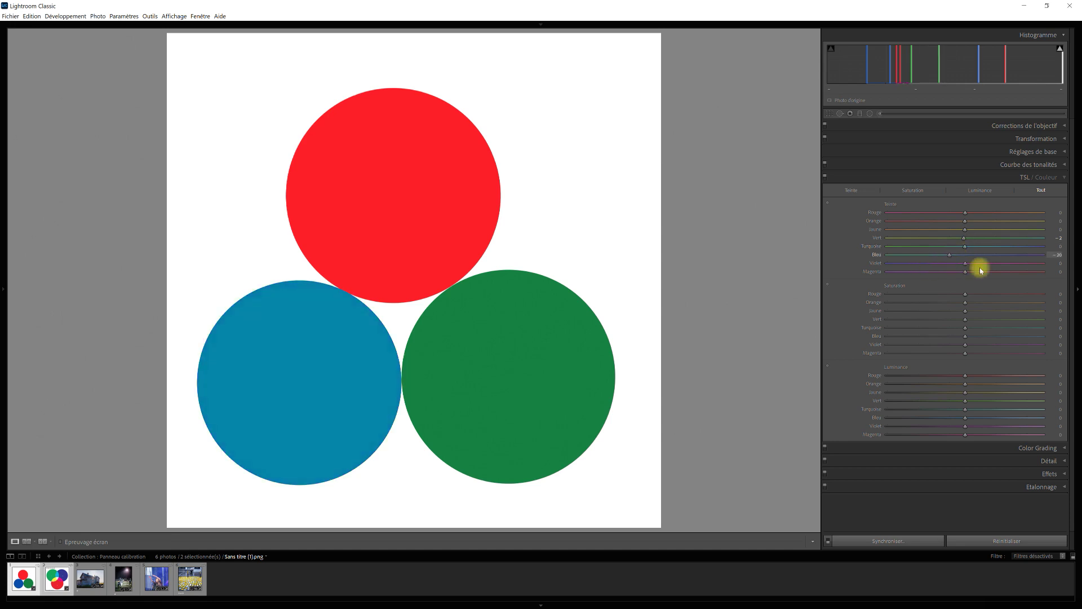
double_click(878, 257)
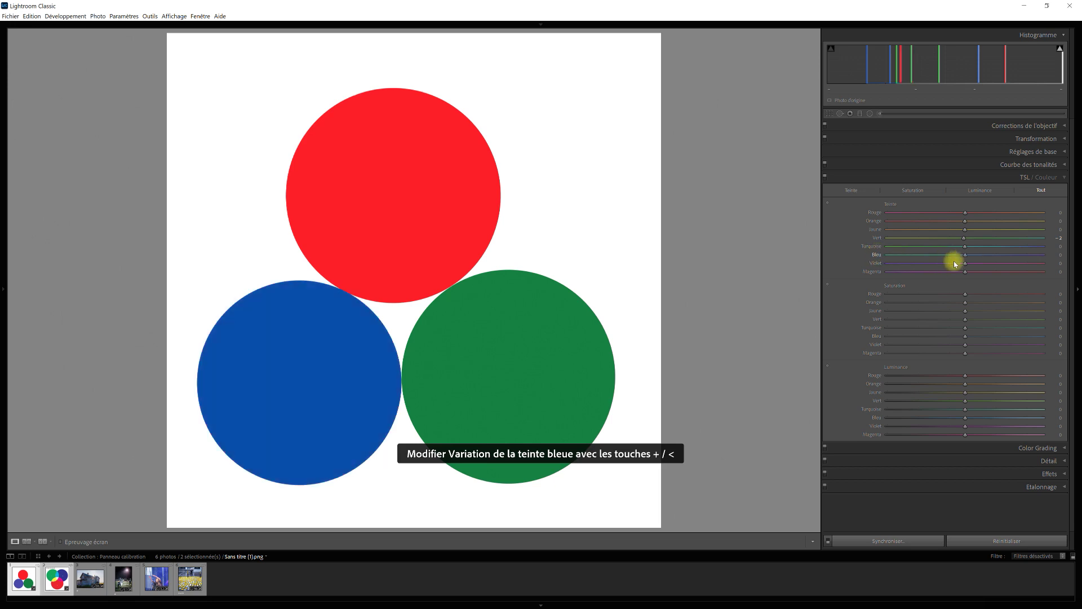
Step: Try shifting the HSL Violet hue to about -3 and the Magenta hue slightly on the three colour circles
mouse_move(966, 266)
mouse_down()
mouse_move(936, 266)
mouse_move(1022, 266)
mouse_move(910, 270)
mouse_move(964, 268)
mouse_up()
click(929, 279)
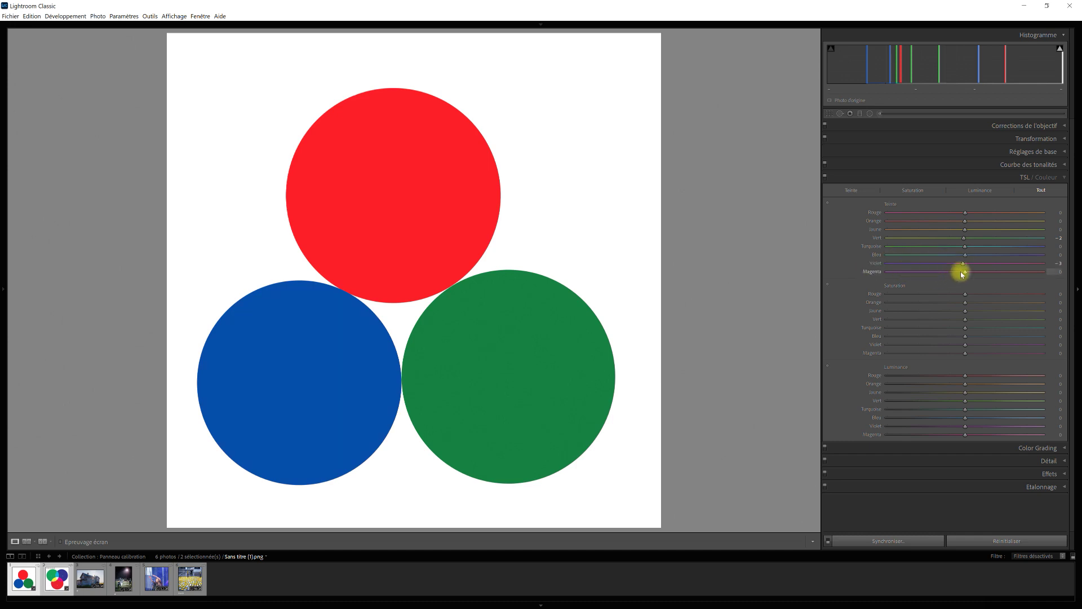
mouse_move(983, 275)
mouse_down()
mouse_move(874, 278)
mouse_move(979, 275)
mouse_move(963, 273)
mouse_up()
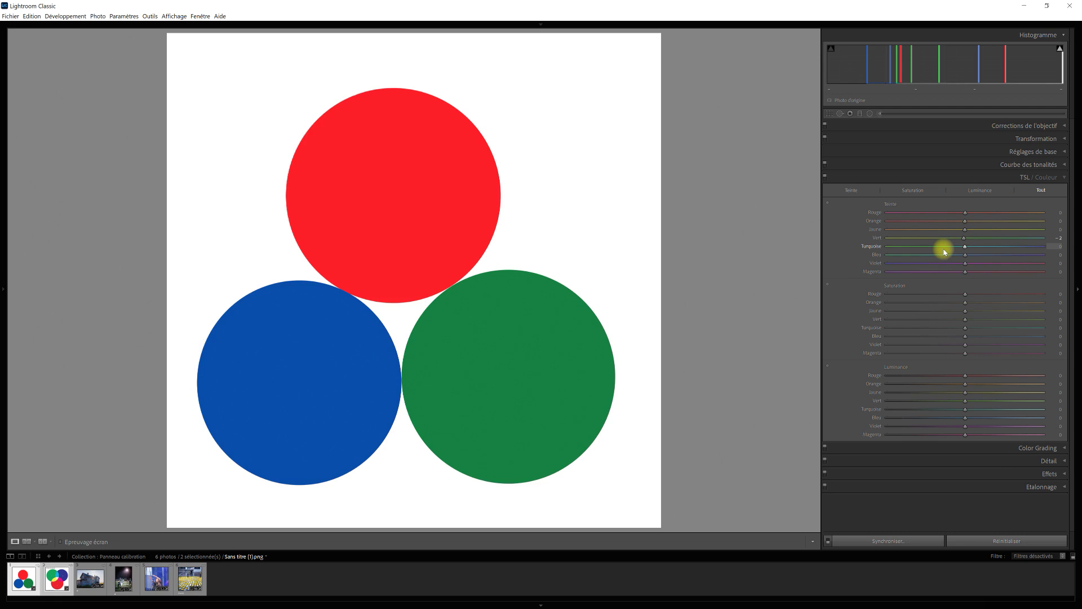
Step: Switch to Canva and recolour the green circle with custom shades, trying #0A8941 and #159D50 and ending on a slightly darker green
key(alt+Tab)
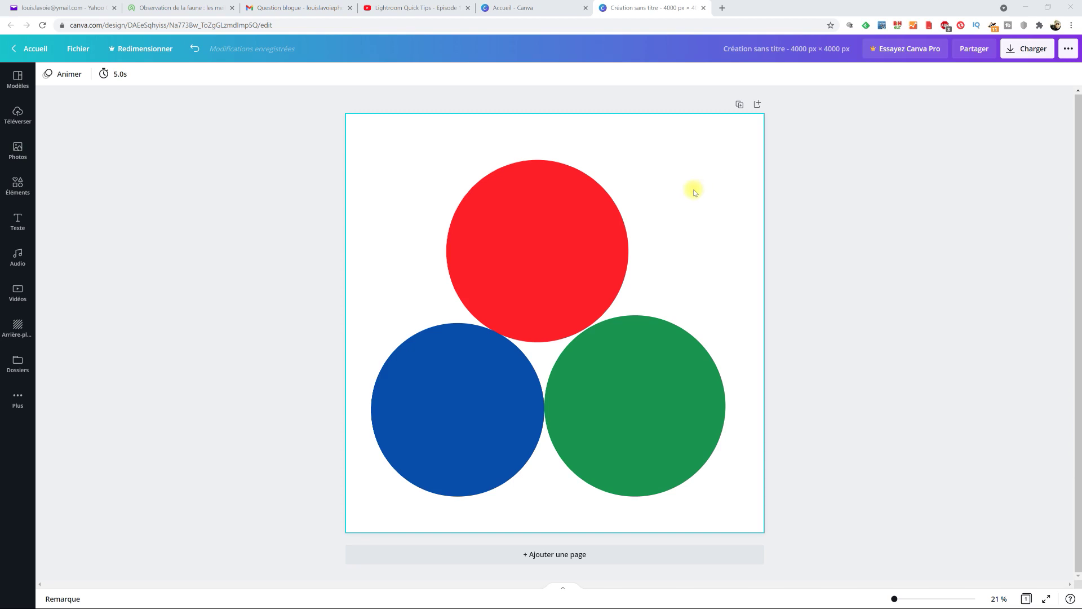
click(652, 377)
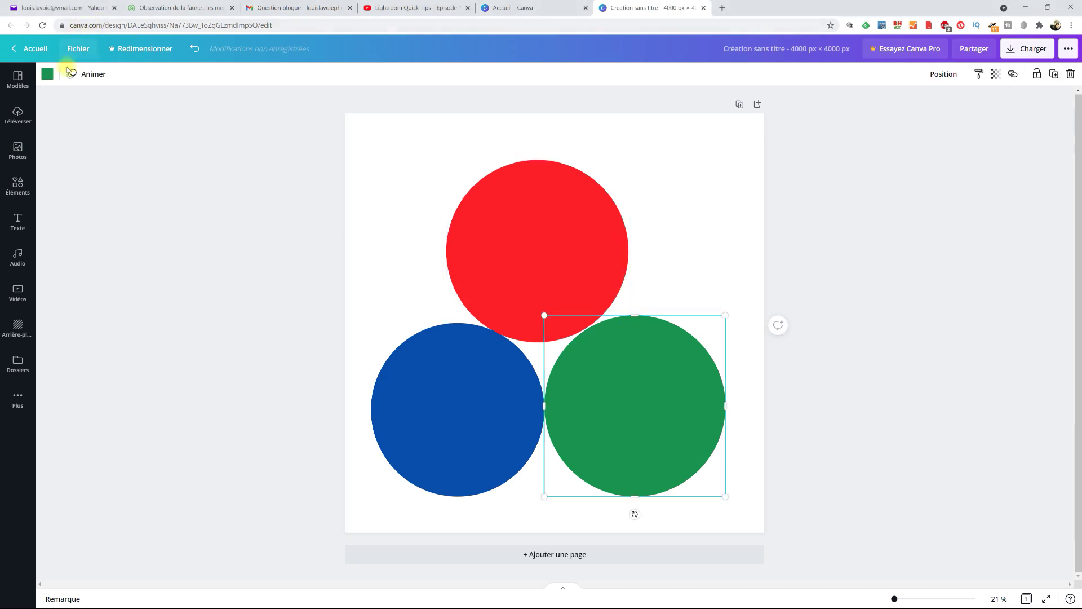
click(49, 75)
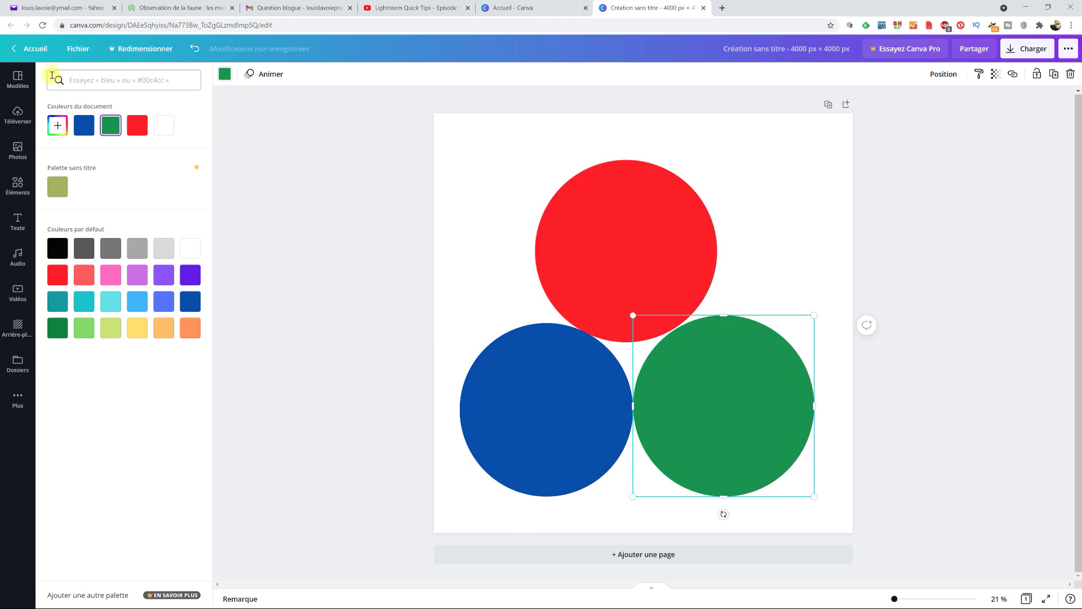
click(58, 125)
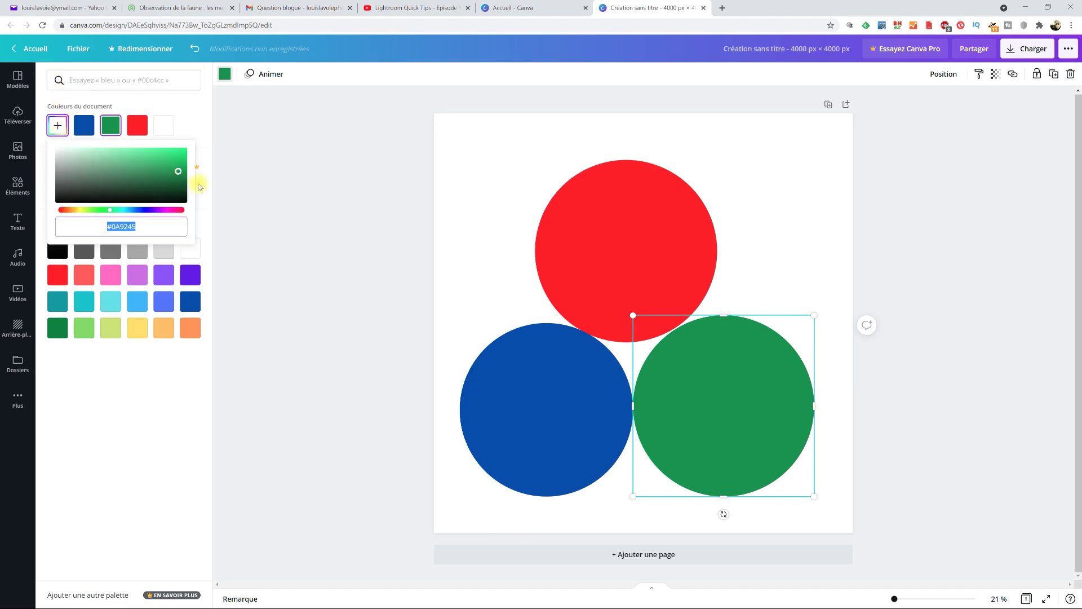
drag(178, 173, 177, 173)
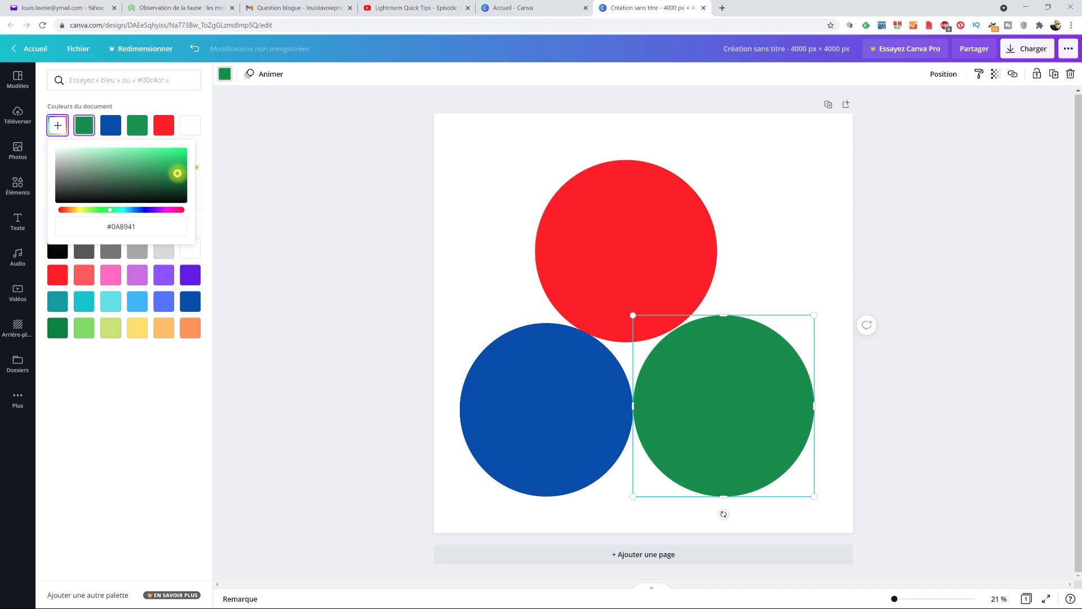
drag(177, 173, 169, 169)
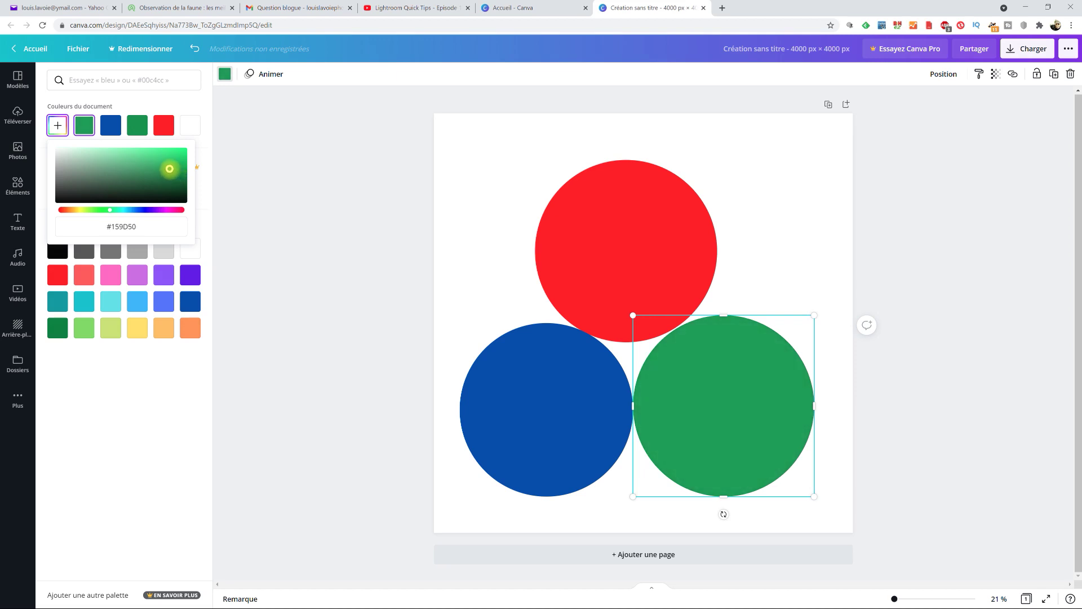
drag(169, 169, 169, 169)
mouse_move(169, 169)
mouse_down()
mouse_move(181, 174)
mouse_move(178, 164)
mouse_move(180, 178)
mouse_move(169, 172)
mouse_up()
click(886, 303)
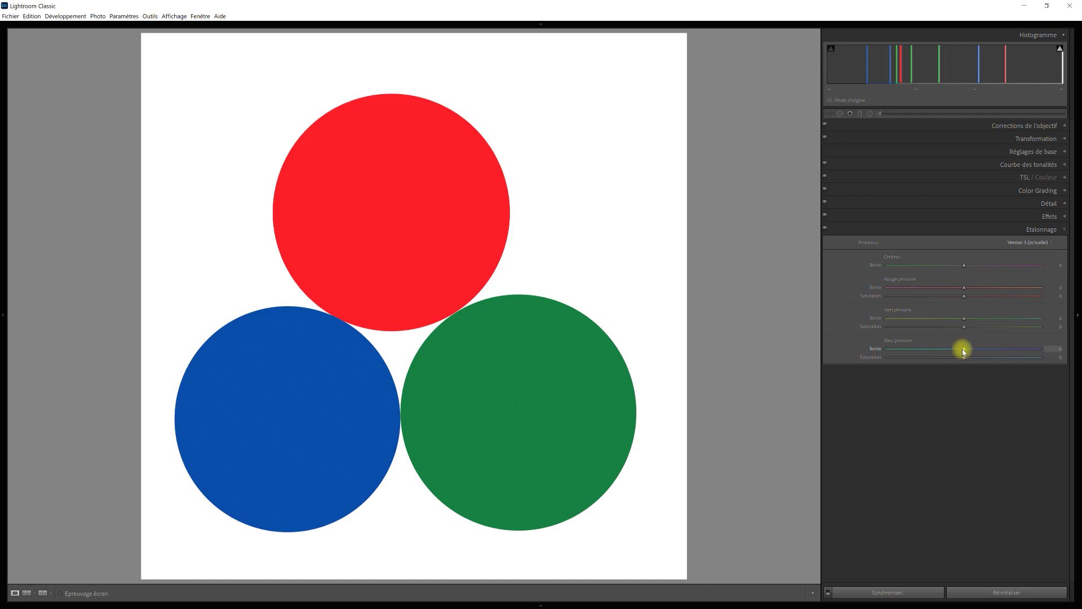
Step: In the Lightroom Calibration settings, raise Blue Primary hue to about +90 and saturation to about +66, and increase the Green Primary hue
drag(964, 352, 1028, 357)
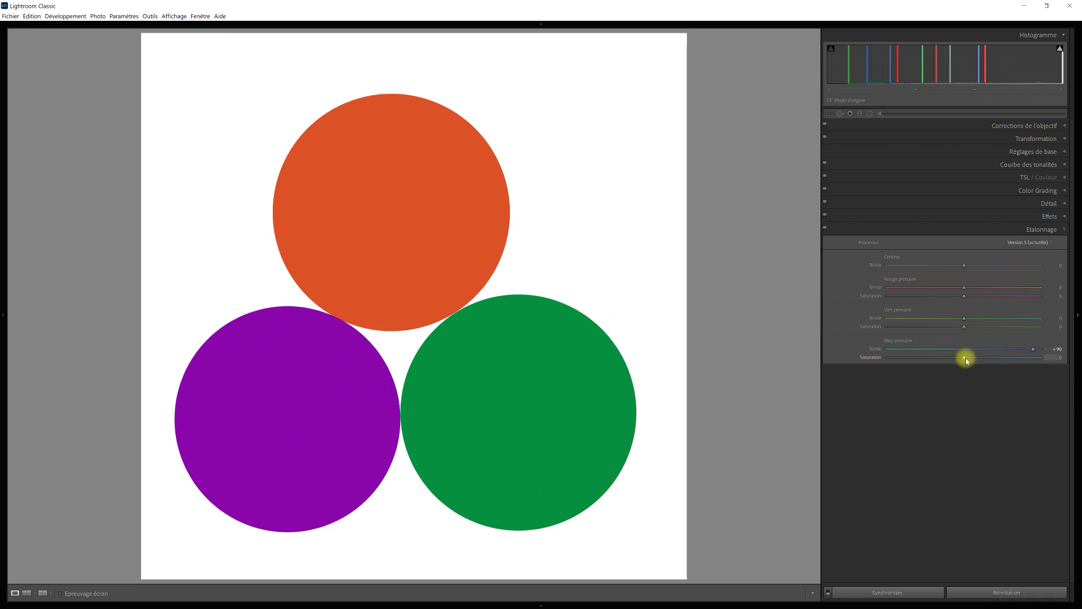
drag(965, 358, 1015, 358)
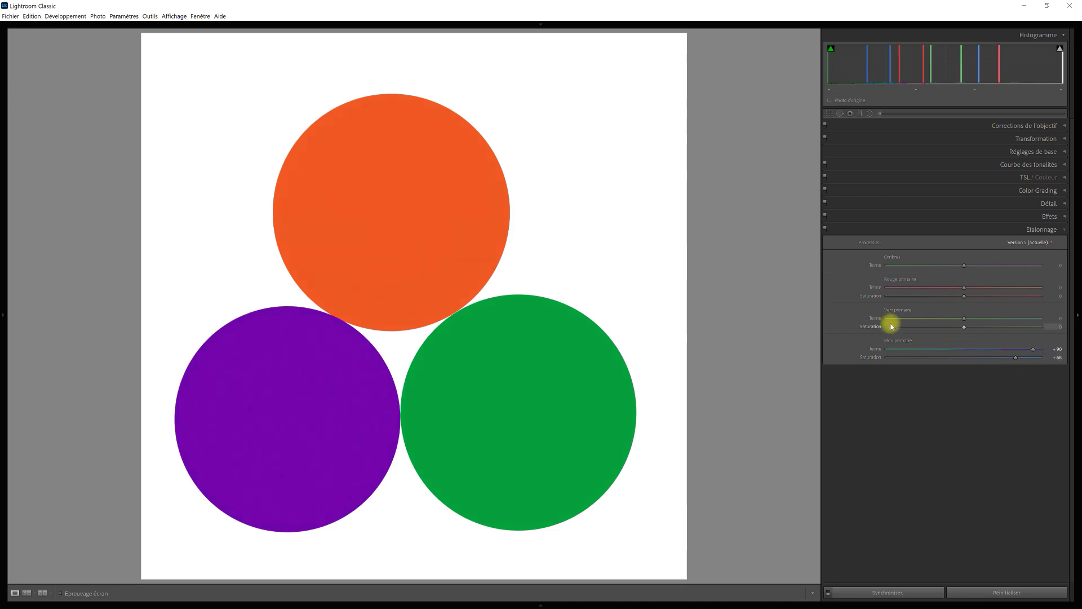
drag(964, 319, 1009, 323)
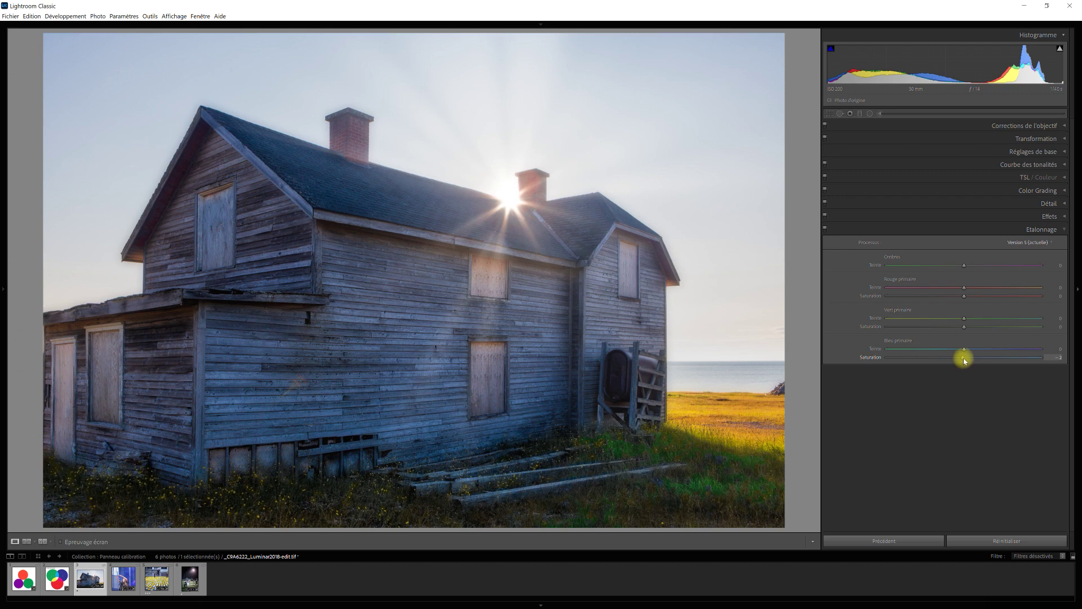
Step: Lower the Blue Primary saturation of the wooden house photo to slightly below -36 in the Calibration settings
drag(964, 359, 961, 359)
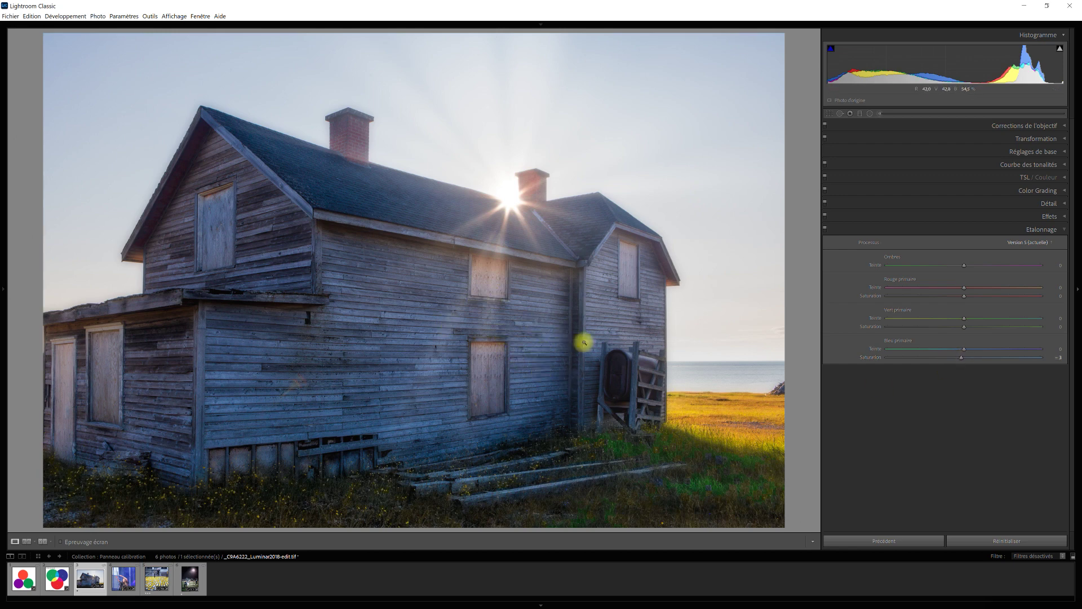
drag(962, 361, 937, 359)
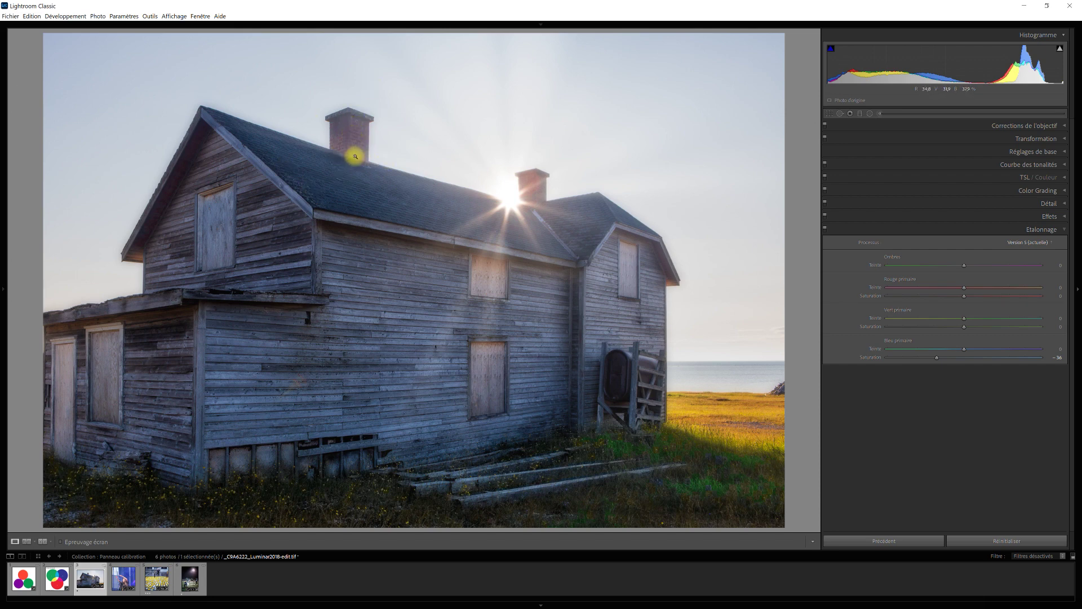
mouse_move(936, 361)
mouse_down()
mouse_move(998, 365)
mouse_move(922, 374)
mouse_move(956, 367)
mouse_move(933, 367)
mouse_up()
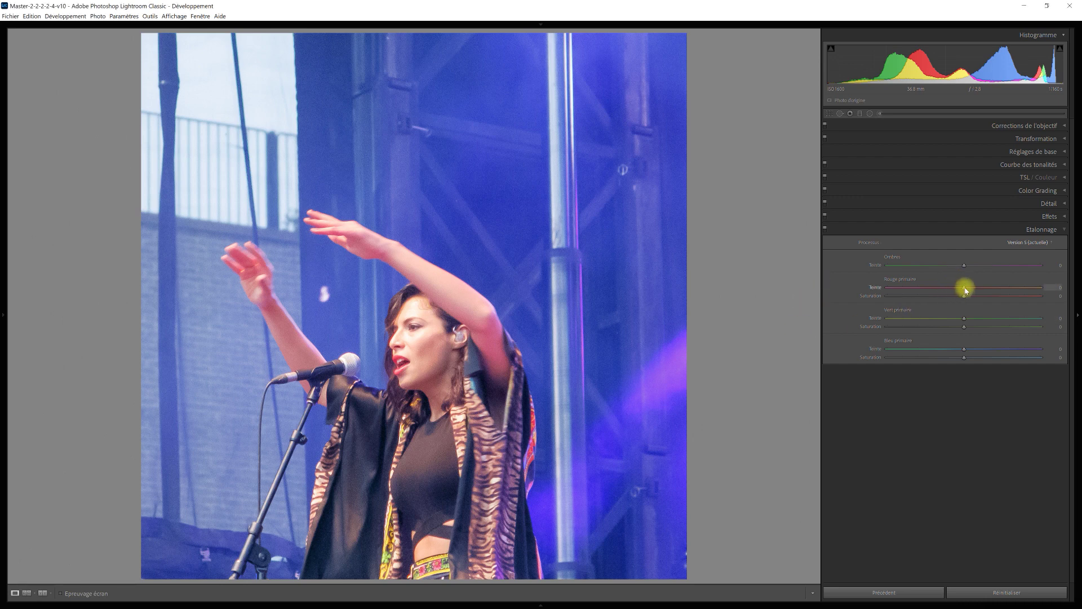
Step: Calibrate the concert photo with Red Primary hue +6, saturation about -18, Green Primary hue -8, saturation about -23, and compare before and after
drag(966, 291, 970, 291)
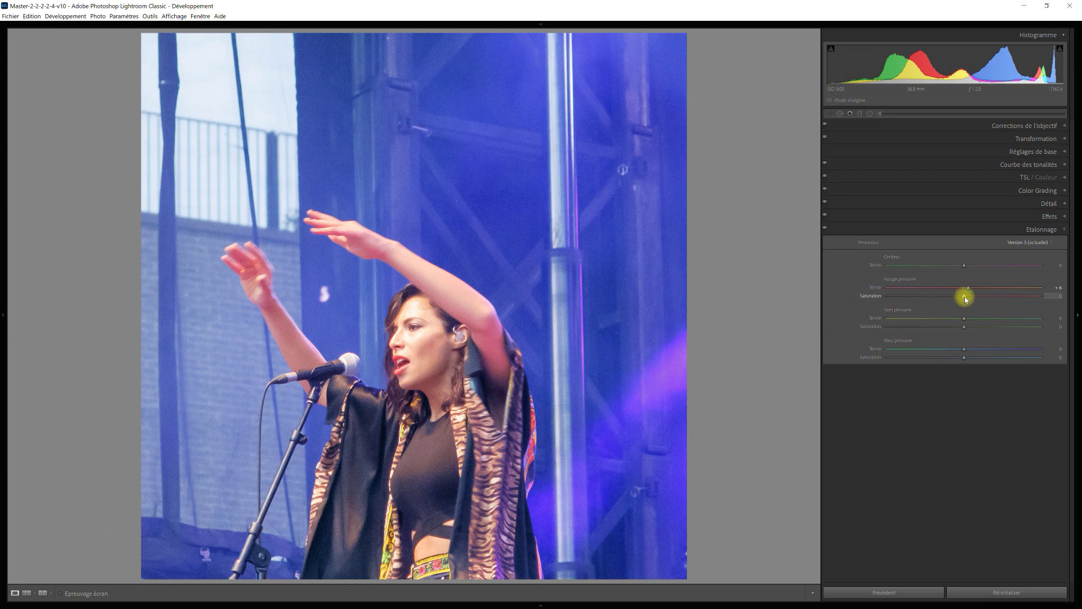
drag(959, 299, 952, 297)
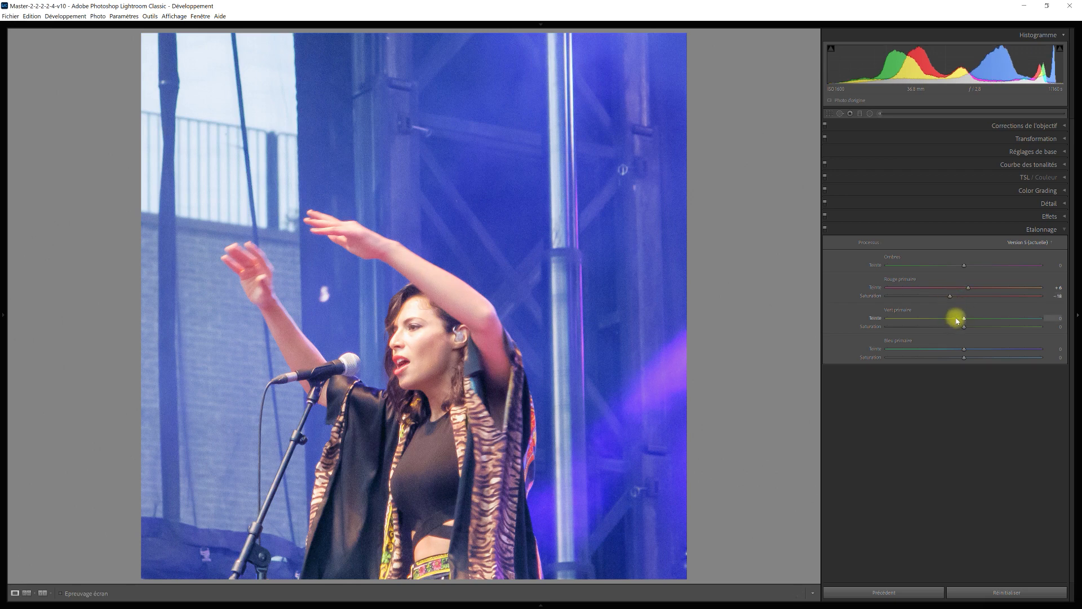
drag(963, 319, 958, 318)
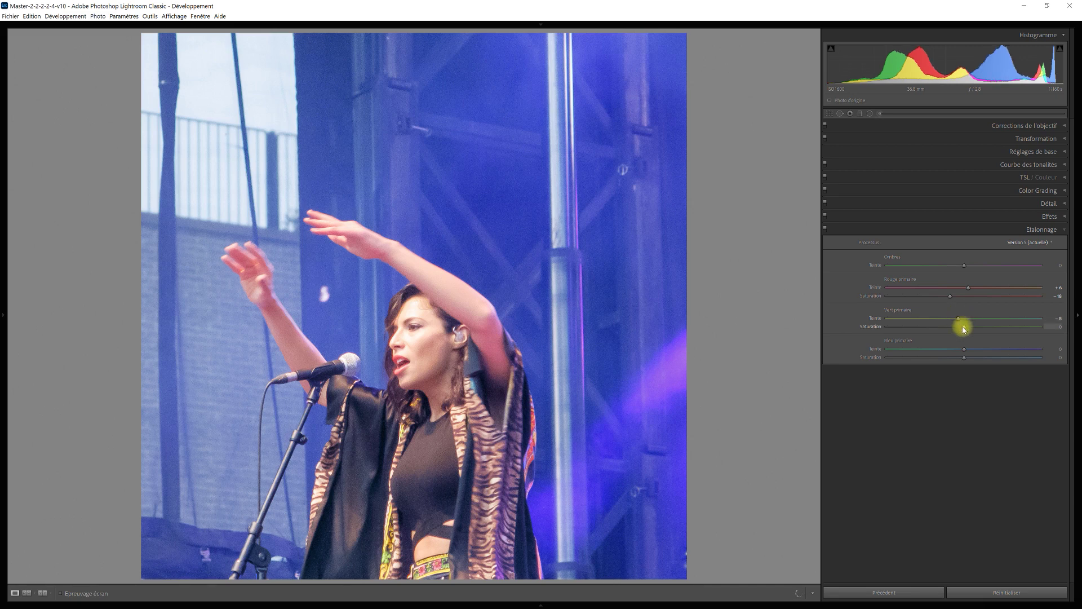
drag(967, 329, 945, 327)
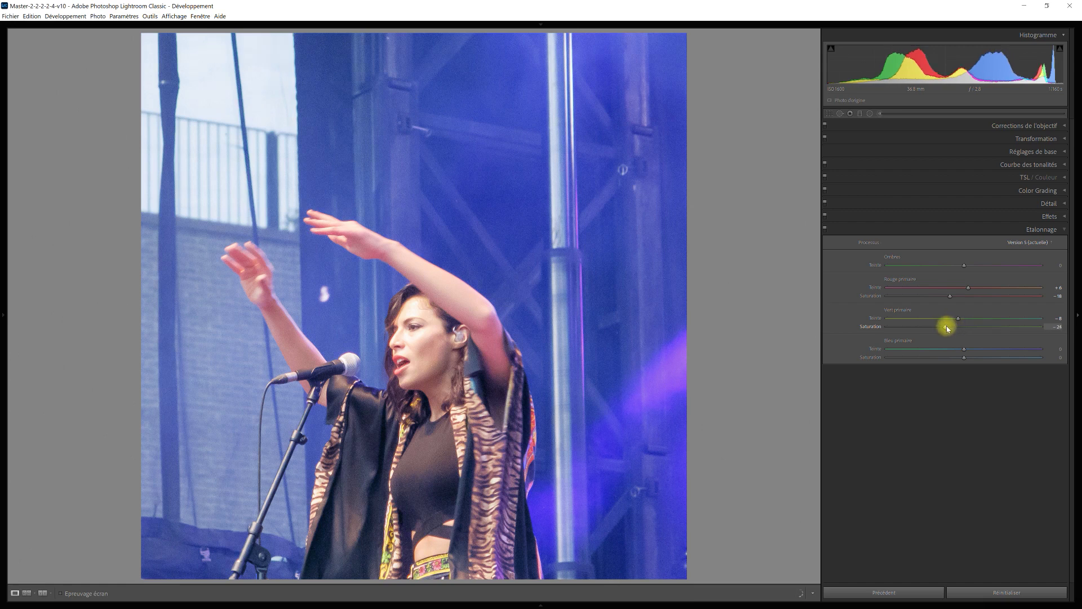
click(826, 231)
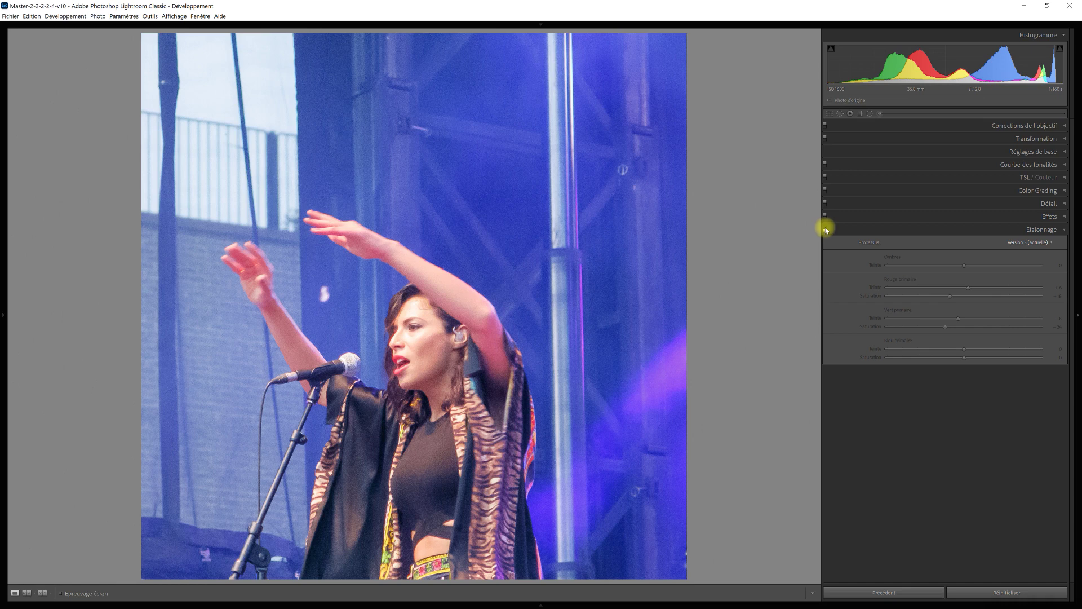
click(825, 230)
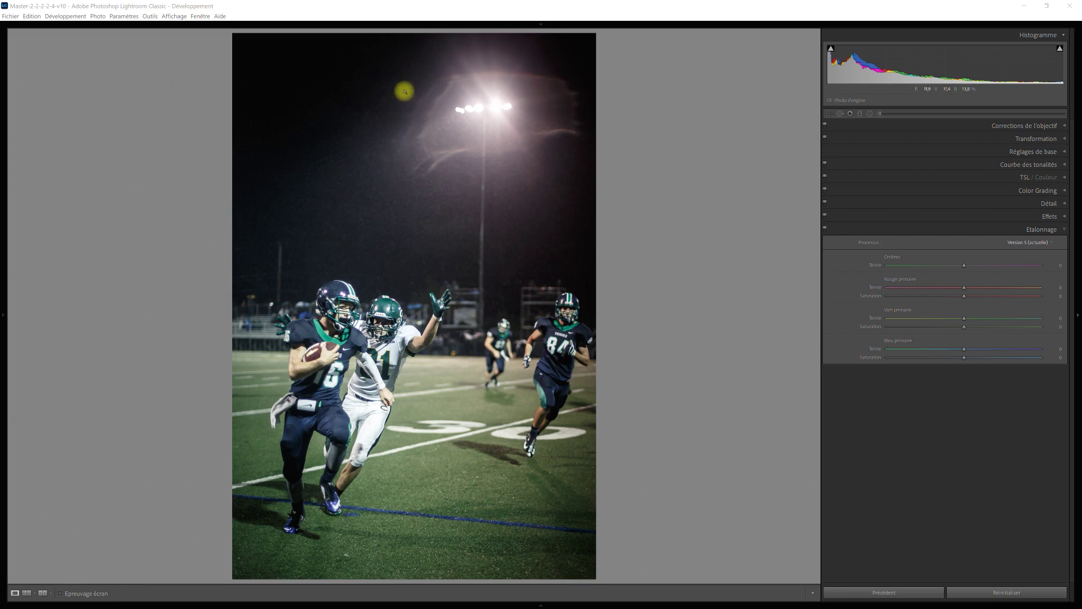
Step: Inspect the night sky in the football photo, and try pushing the white balance tint to maximum magenta before restoring it
drag(403, 84, 638, 234)
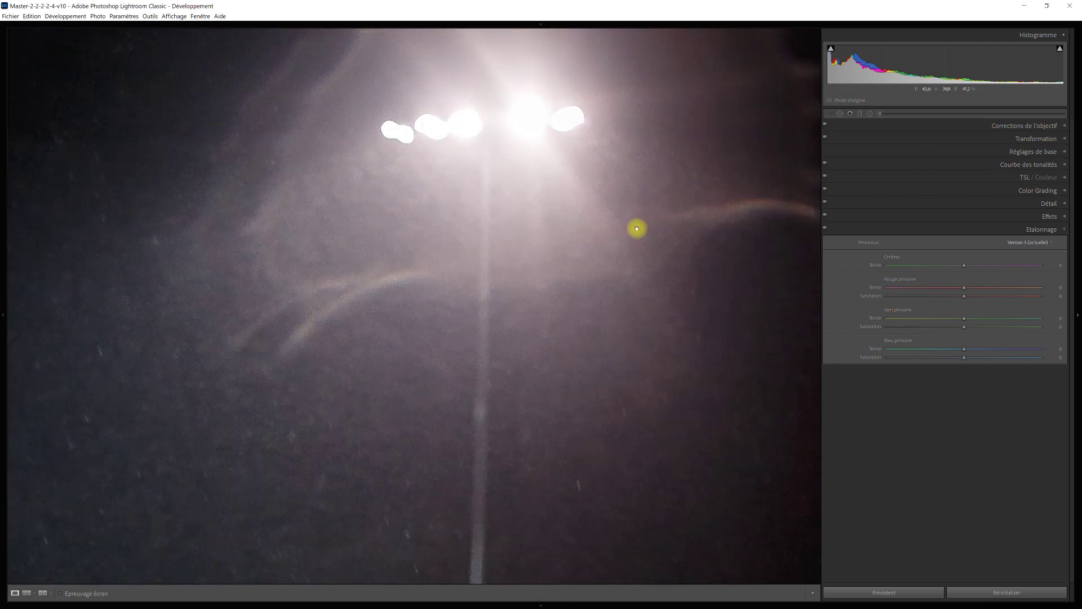
click(623, 341)
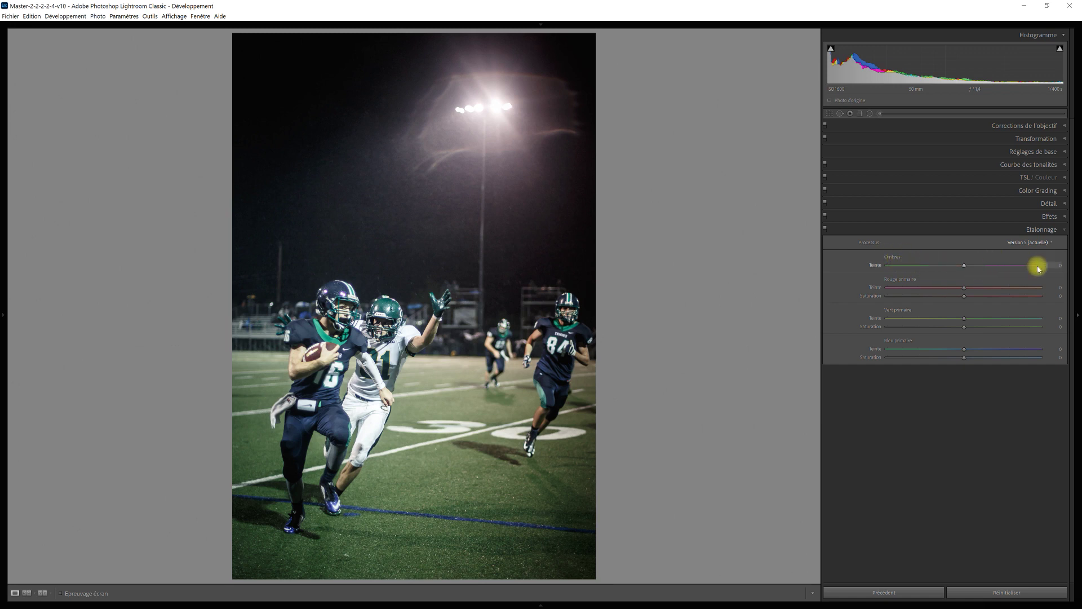
click(1064, 152)
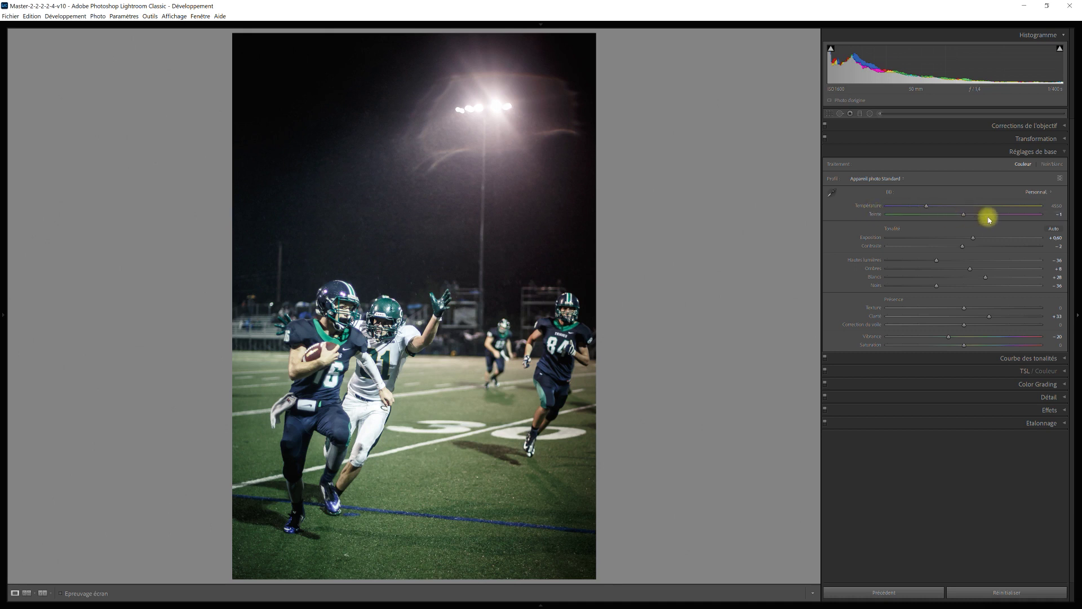
drag(964, 216, 1065, 212)
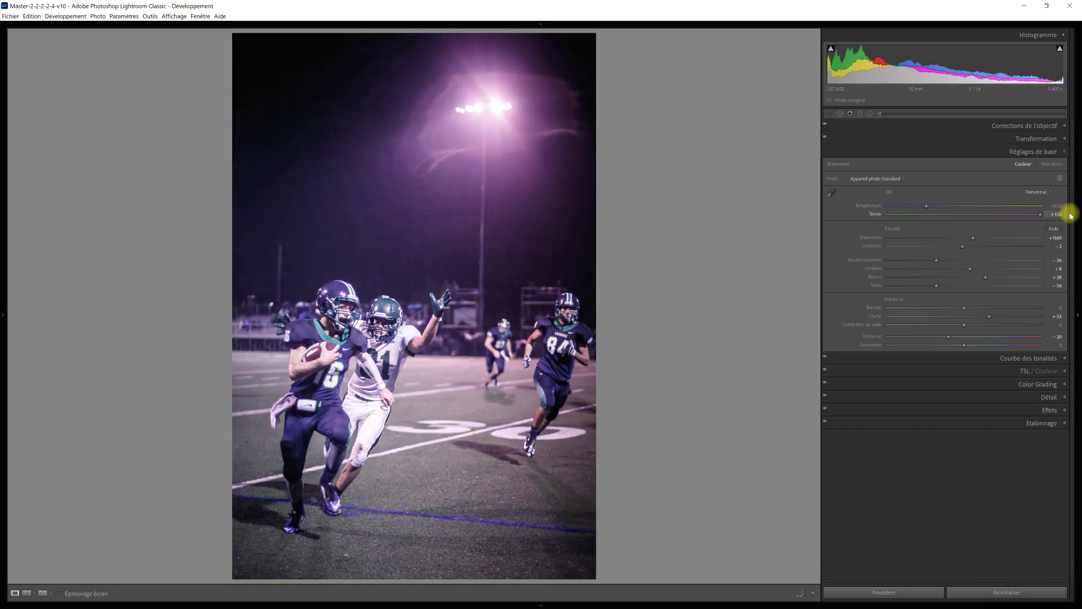
mouse_move(965, 215)
mouse_down()
mouse_move(982, 215)
mouse_move(964, 216)
mouse_up()
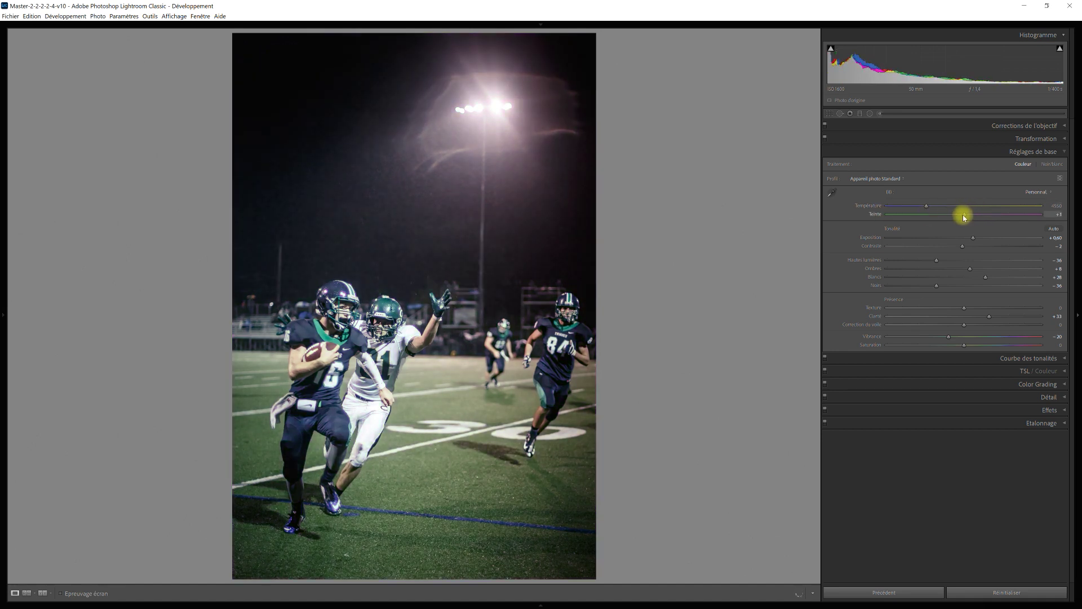
Step: Set the Calibration Shadows tint of the football photo to about -35 and examine the sky around the stadium light up close
click(1068, 423)
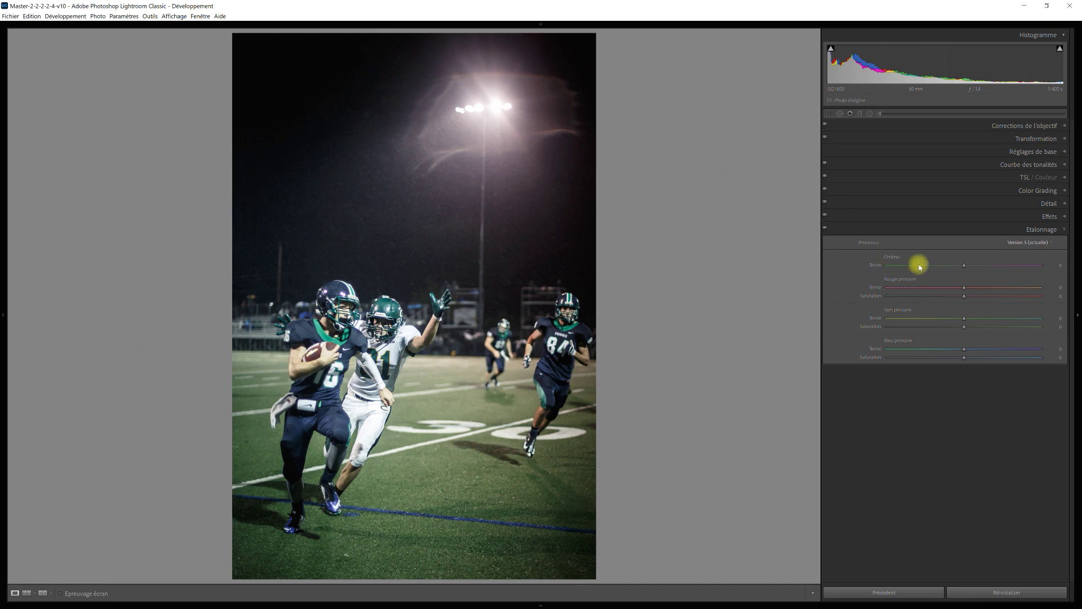
drag(965, 266, 938, 268)
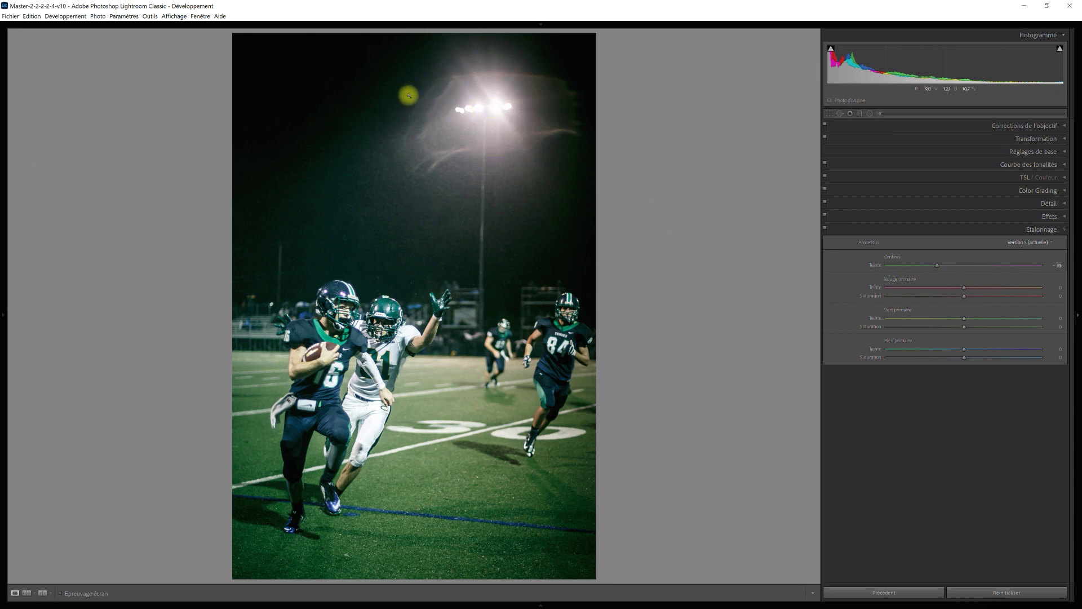
drag(414, 86, 573, 223)
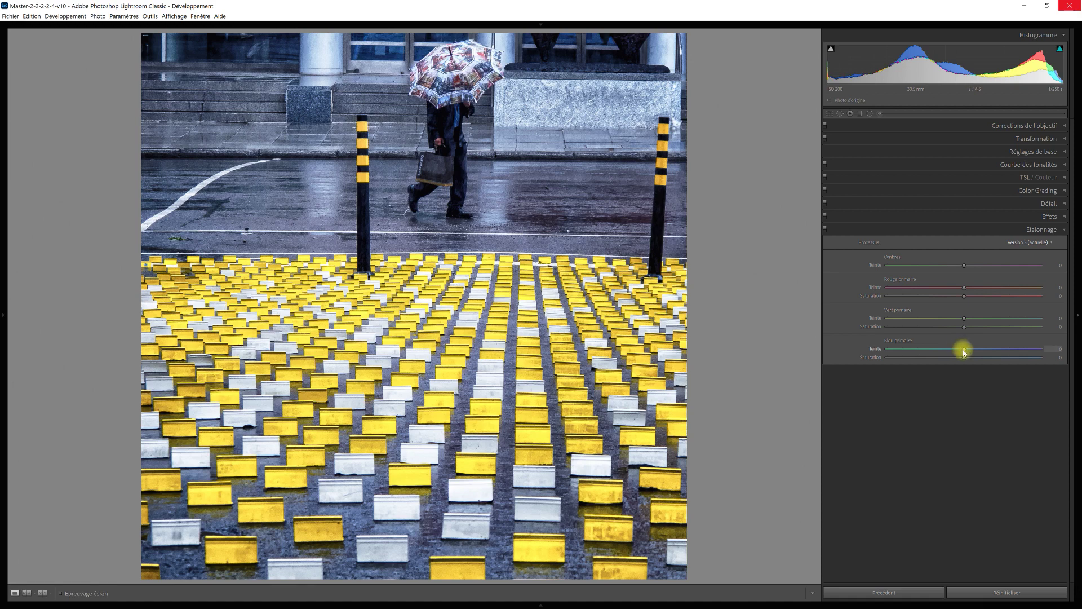
Step: Calibrate the rainy street photo with Blue Primary hue -44 and saturation +22, and Green Primary hue -55 and saturation +22
drag(964, 350, 931, 349)
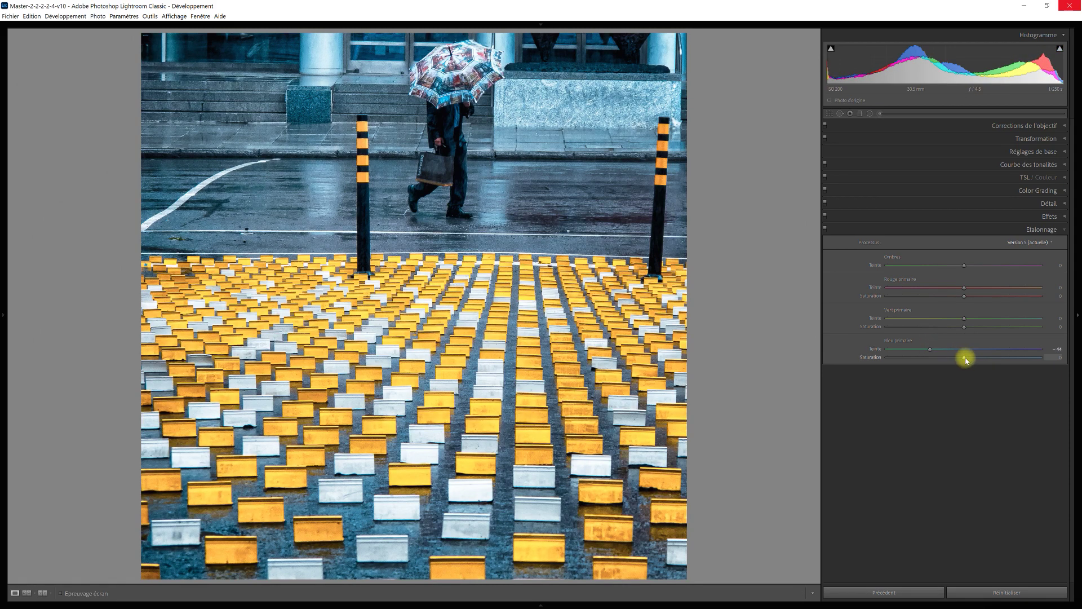
drag(963, 360, 979, 364)
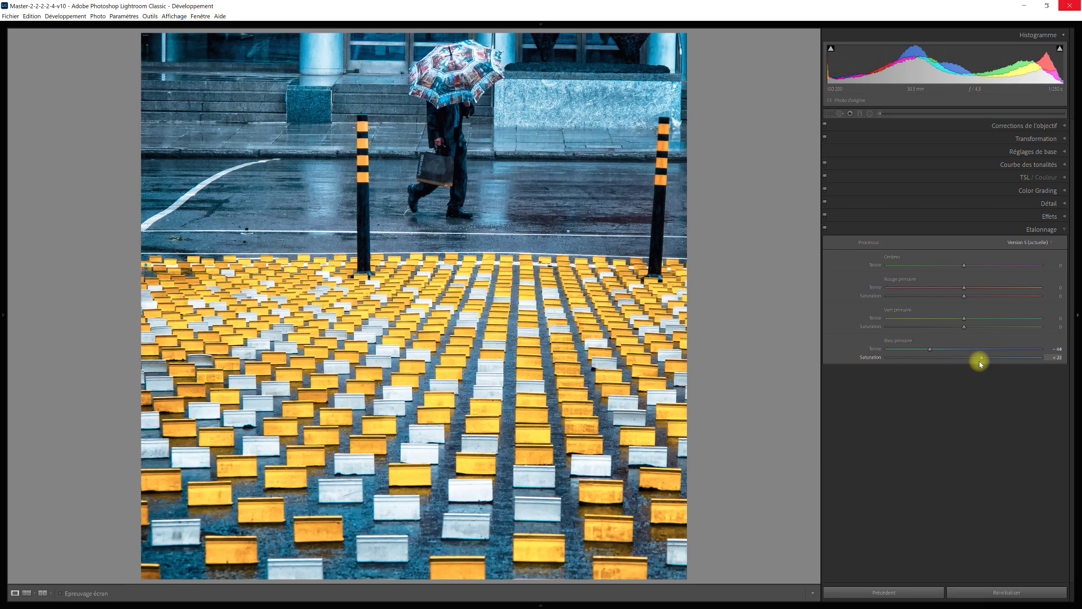
drag(980, 364, 979, 364)
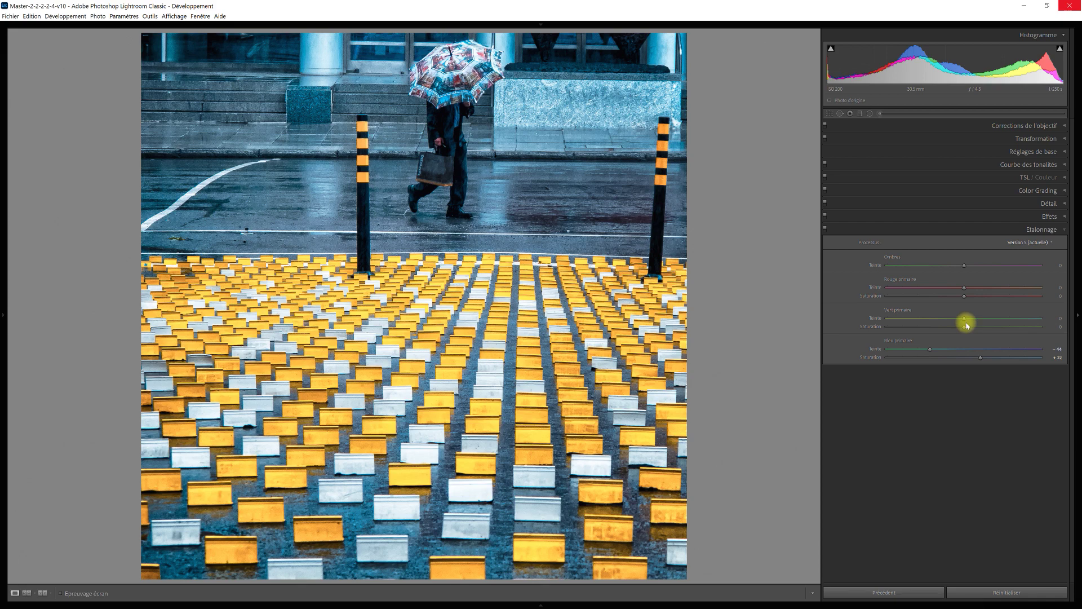
drag(963, 318, 923, 320)
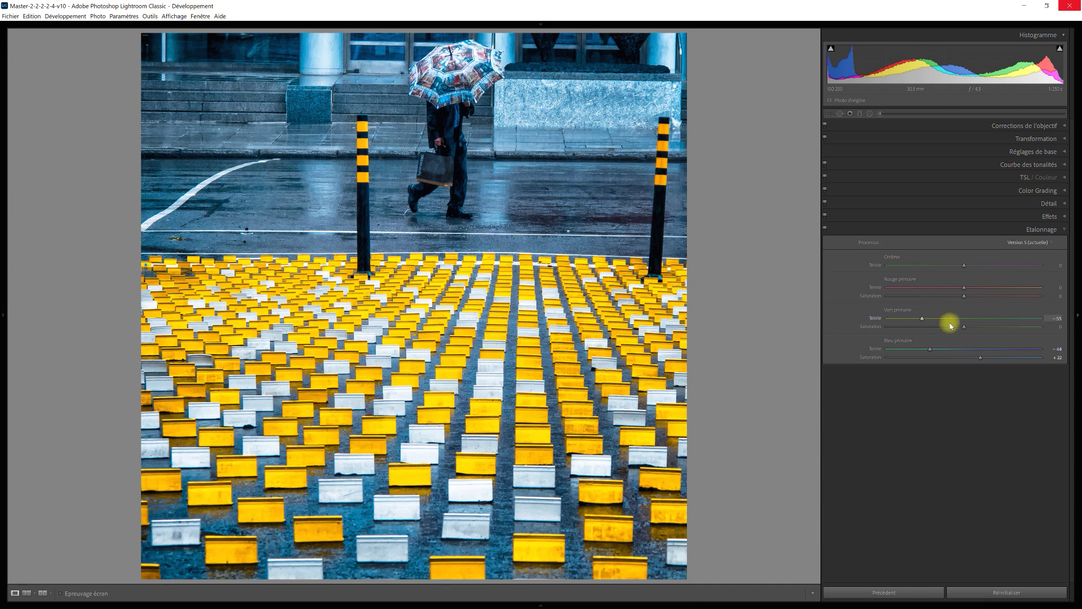
drag(965, 329, 981, 330)
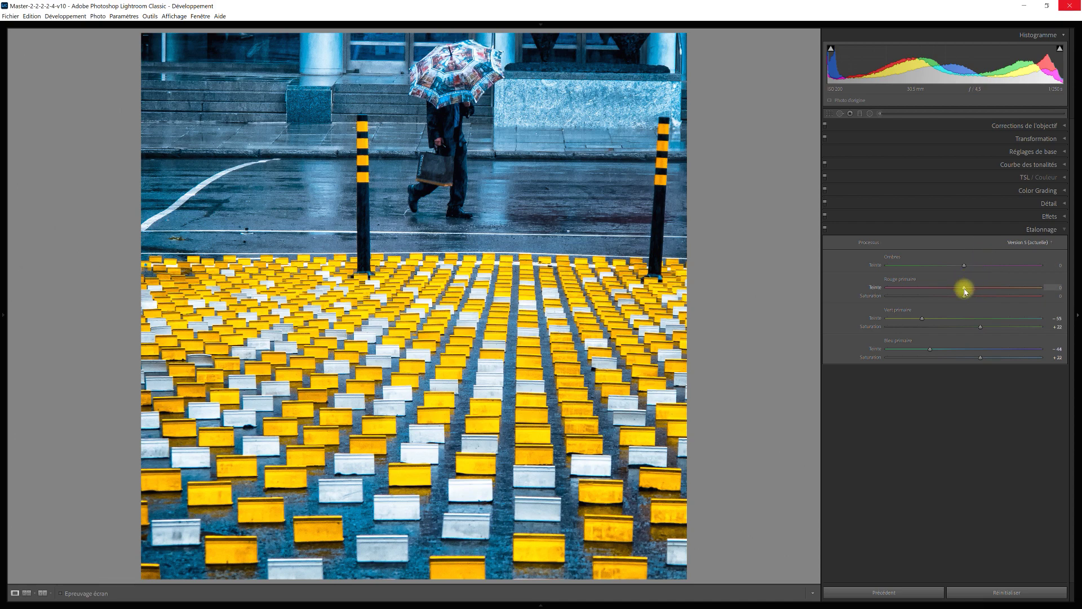
Step: Set the Red Primary hue of the street photo to -35 and compare the image without and with the Calibration settings
drag(965, 290, 938, 283)
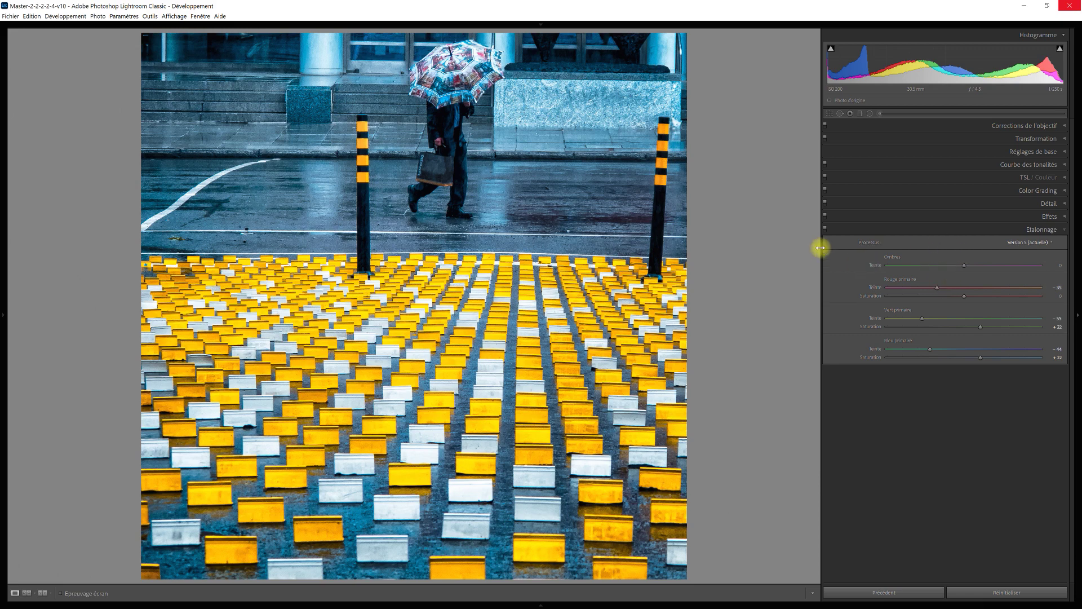
click(825, 230)
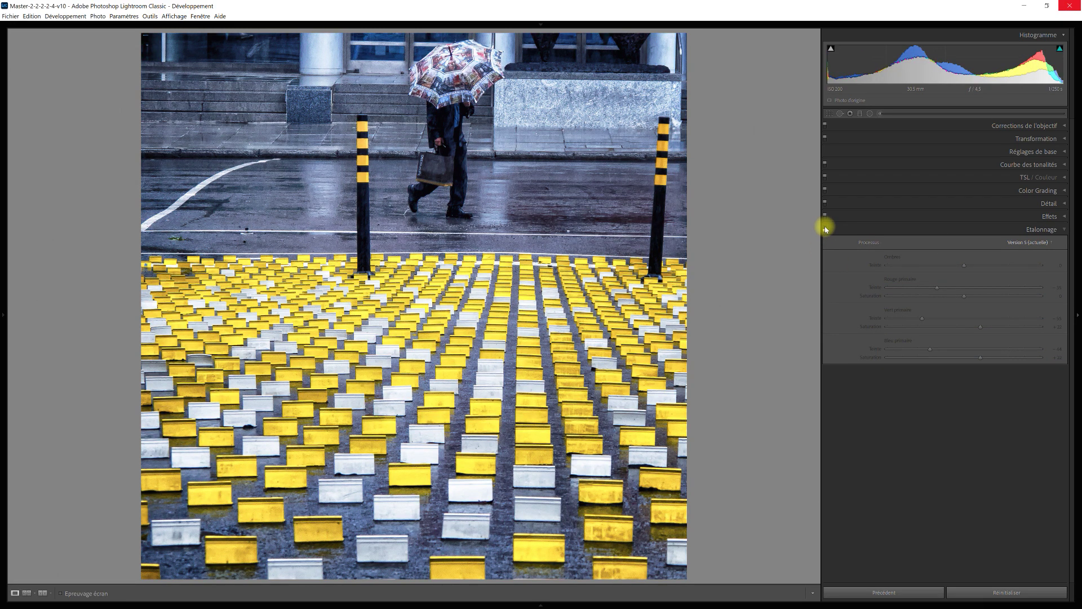
click(825, 229)
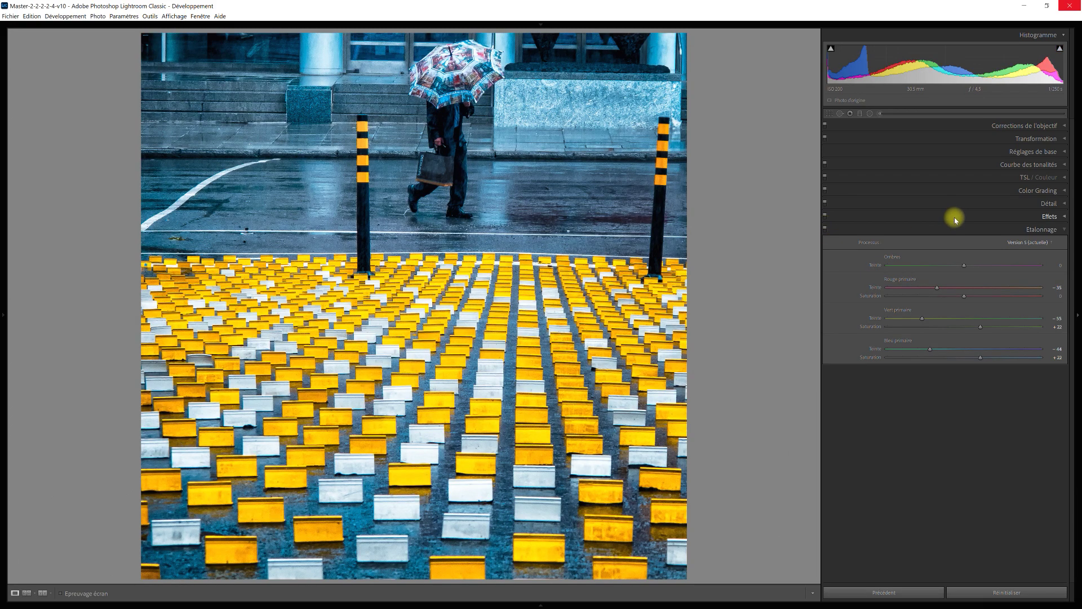